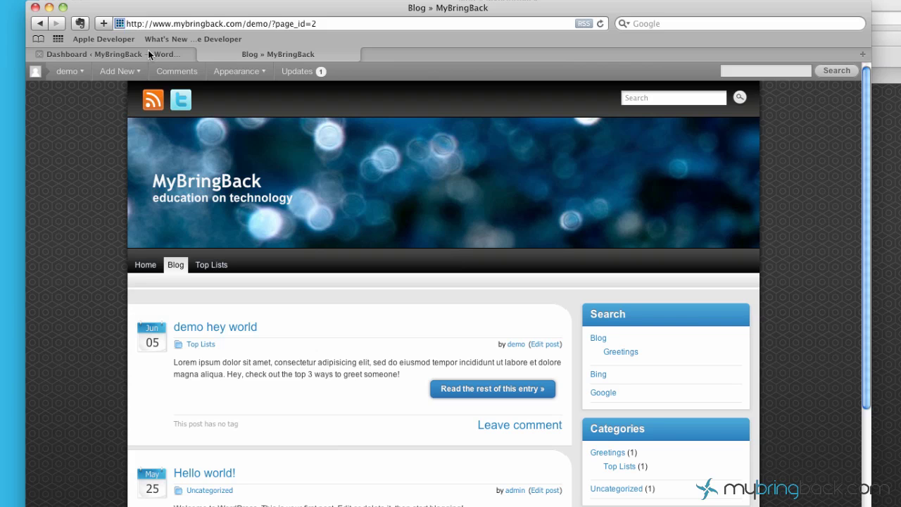
- Scroll down the 'demo hey world' post to view its greetings and image
{"action": "scroll", "coordinate": [110, 331], "scroll_direction": "down", "scroll_amount": 1}
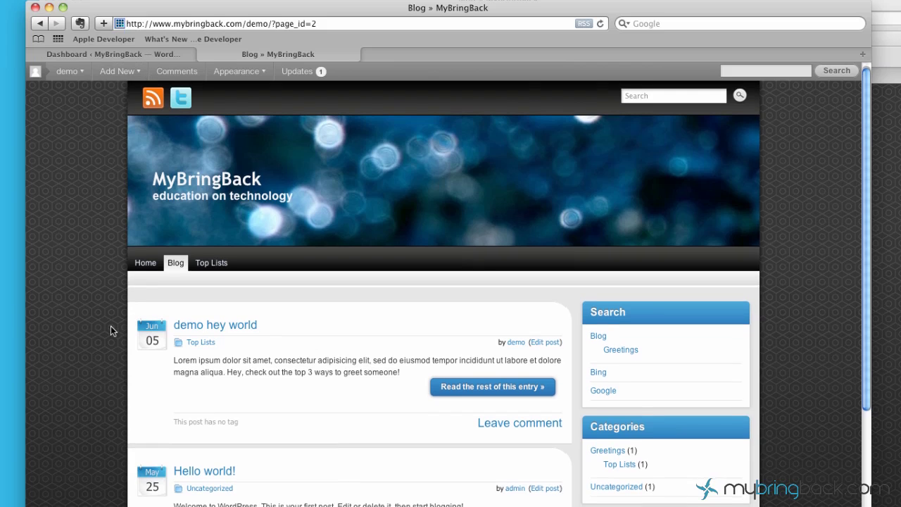
- Open the 'demo hey world' post and scroll down to its Leave a Reply section
{"action": "left_click", "coordinate": [202, 326]}
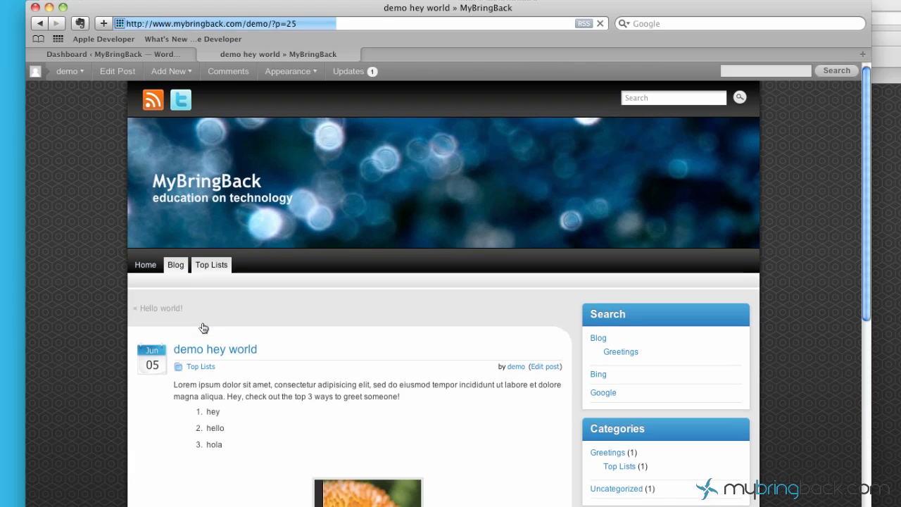
{"action": "scroll", "coordinate": [148, 354], "scroll_direction": "down", "scroll_amount": 1}
{"action": "scroll", "coordinate": [148, 354], "scroll_direction": "down", "scroll_amount": 4}
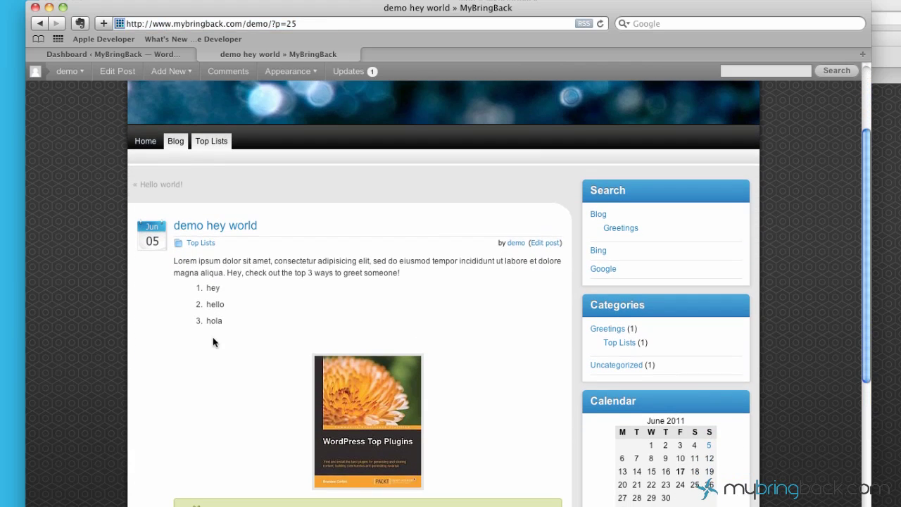
{"action": "scroll", "coordinate": [253, 355], "scroll_direction": "down", "scroll_amount": 5}
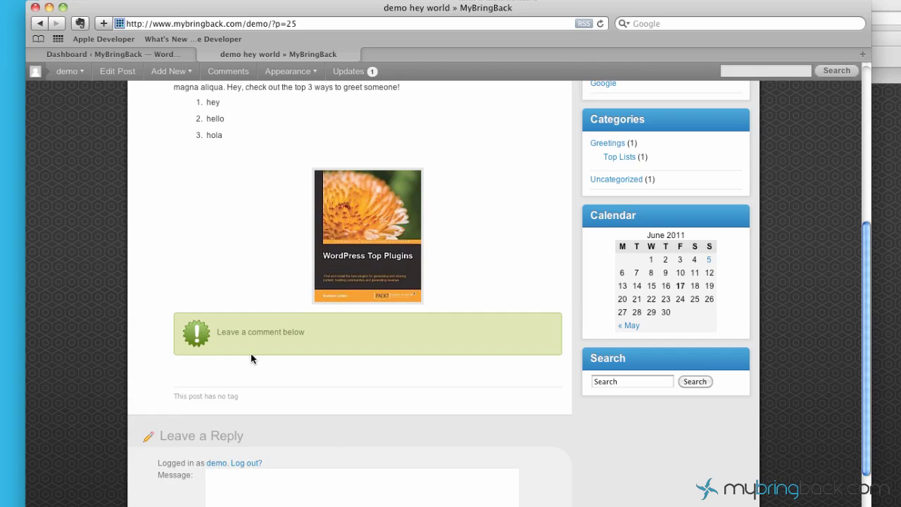
{"action": "scroll", "coordinate": [251, 353], "scroll_direction": "down", "scroll_amount": 2}
{"action": "scroll", "coordinate": [222, 345], "scroll_direction": "down", "scroll_amount": 1}
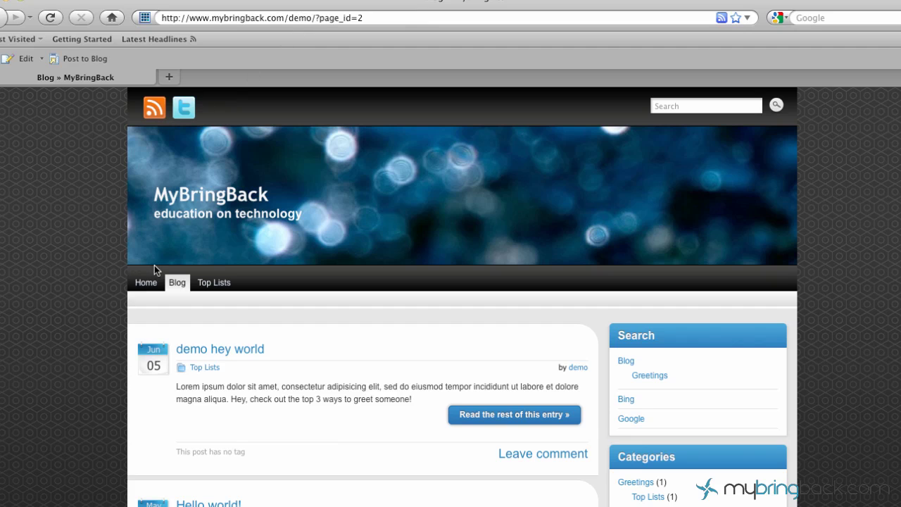
- As the visitor, open 'demo hey world' from the Blog page and scroll to the blank reply form
{"action": "left_click", "coordinate": [182, 284]}
{"action": "left_click", "coordinate": [224, 355]}
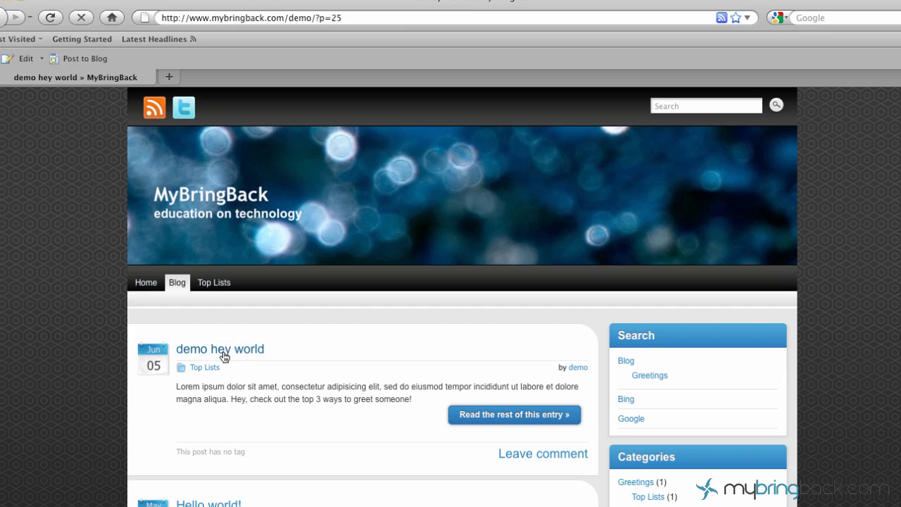
{"action": "scroll", "coordinate": [229, 354], "scroll_direction": "down", "scroll_amount": 2}
{"action": "scroll", "coordinate": [229, 354], "scroll_direction": "down", "scroll_amount": 2}
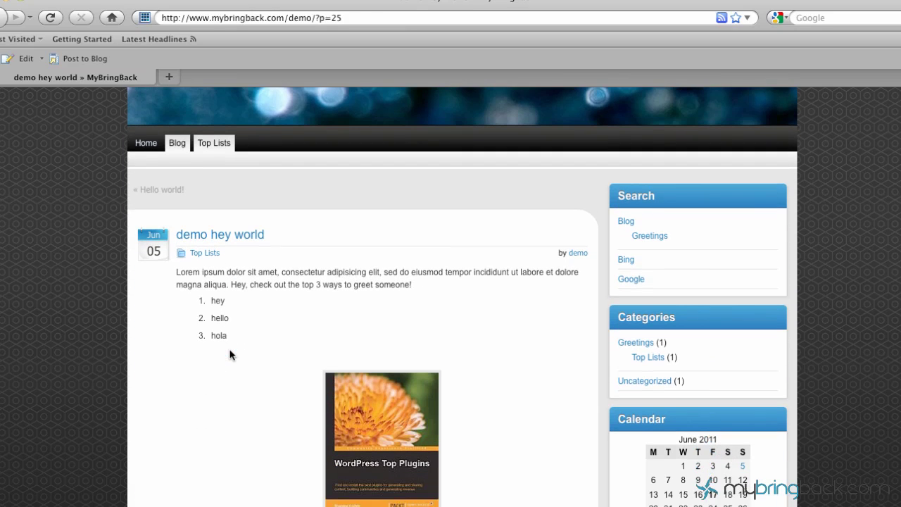
{"action": "scroll", "coordinate": [229, 354], "scroll_direction": "down", "scroll_amount": 5}
{"action": "scroll", "coordinate": [230, 354], "scroll_direction": "down", "scroll_amount": 3}
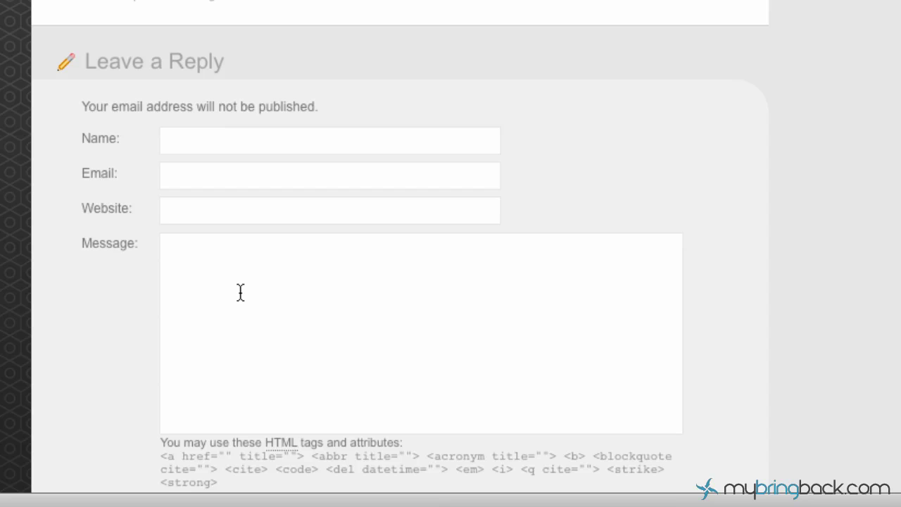
{"action": "left_click", "coordinate": [242, 141]}
{"action": "key", "text": "Tab"}
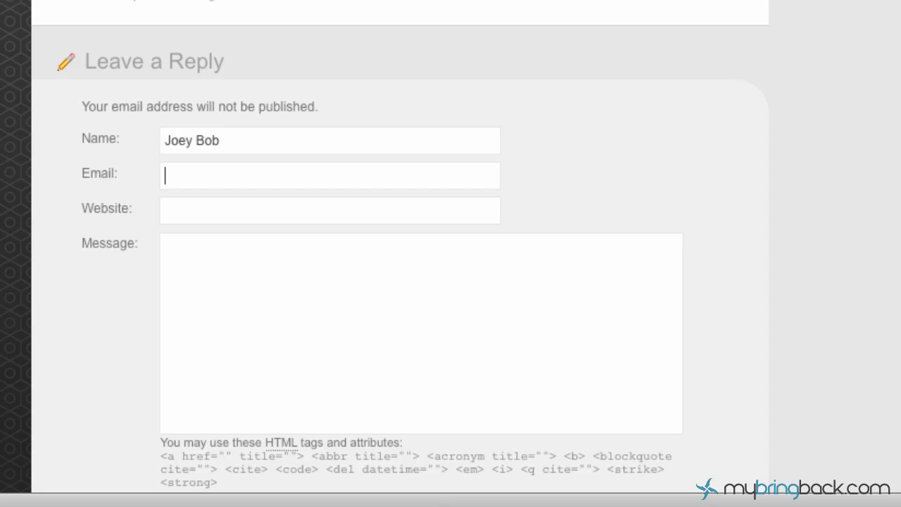
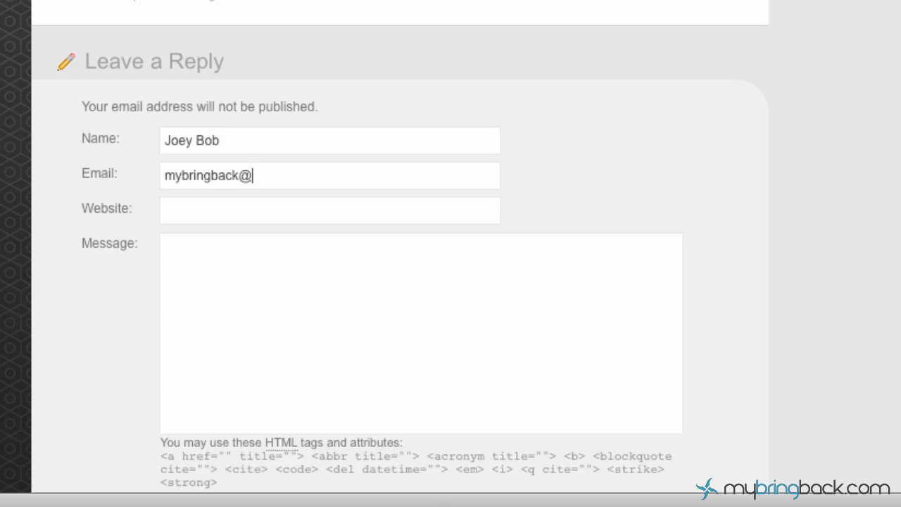
{"action": "key", "text": "Tab"}
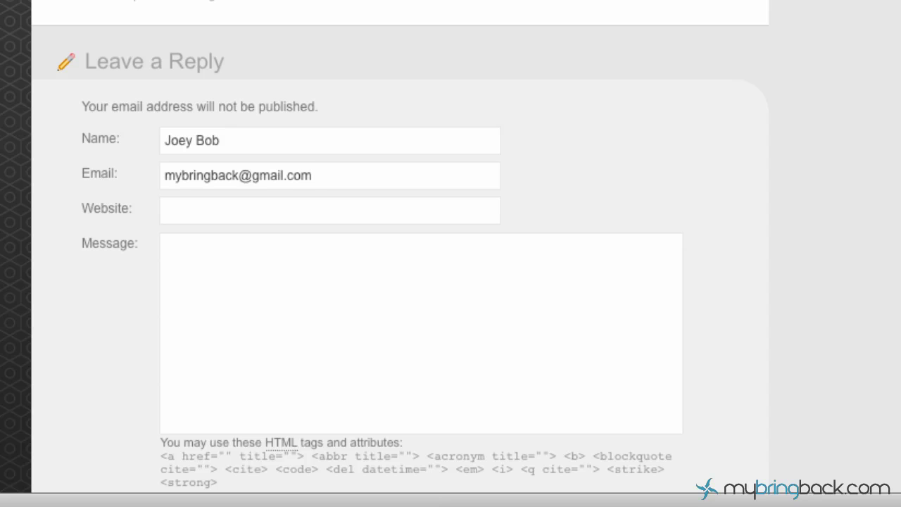
{"action": "type", "text": "www.myb"}
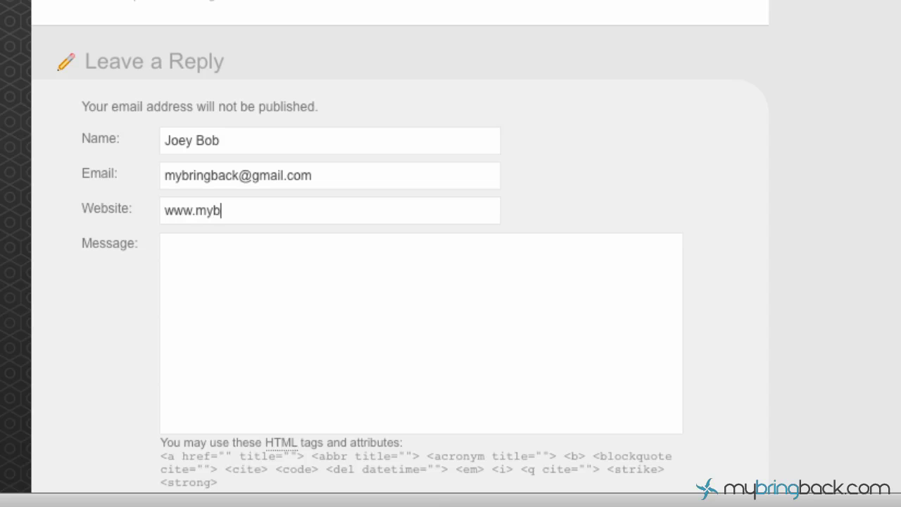
{"action": "type", "text": "ringback"}
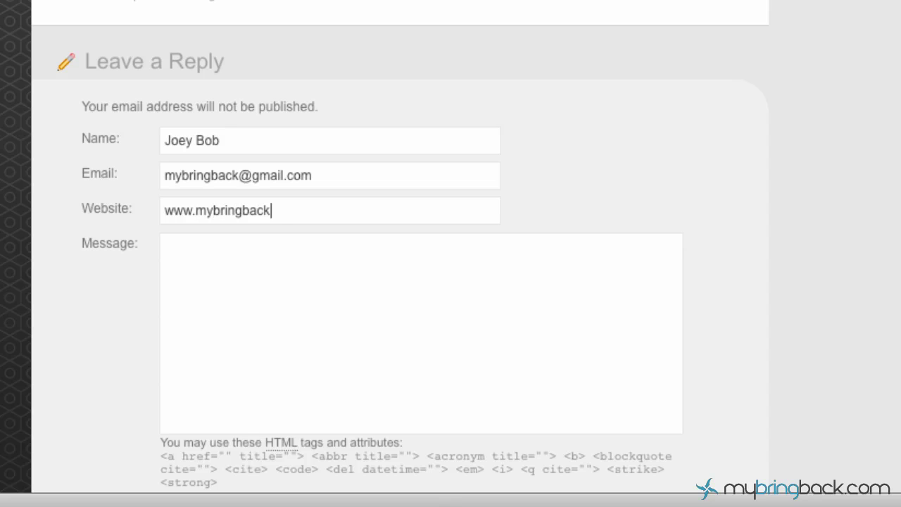
{"action": "type", "text": "foryou.com"}
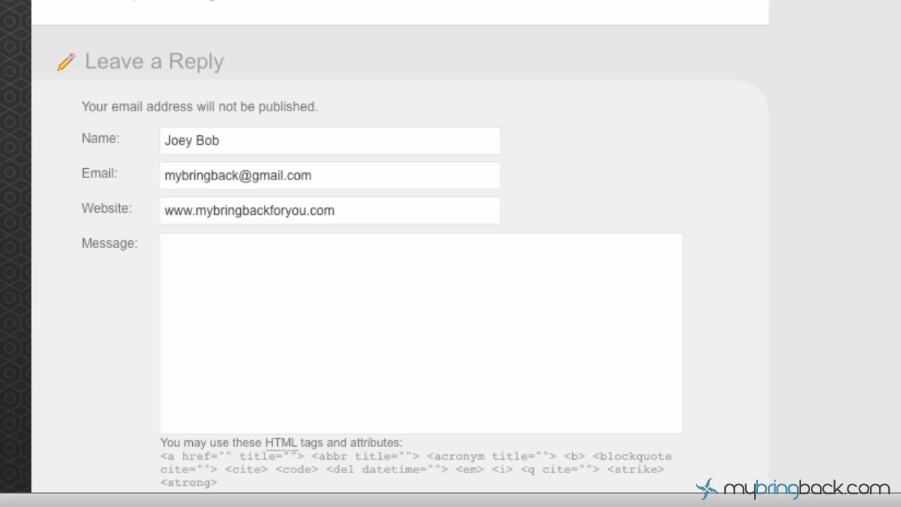
- Write the message 'Hey this is spam..' and submit the comment
{"action": "left_click", "coordinate": [323, 261]}
{"action": "left_click_drag", "start_coordinate": [82, 105], "coordinate": [317, 107]}
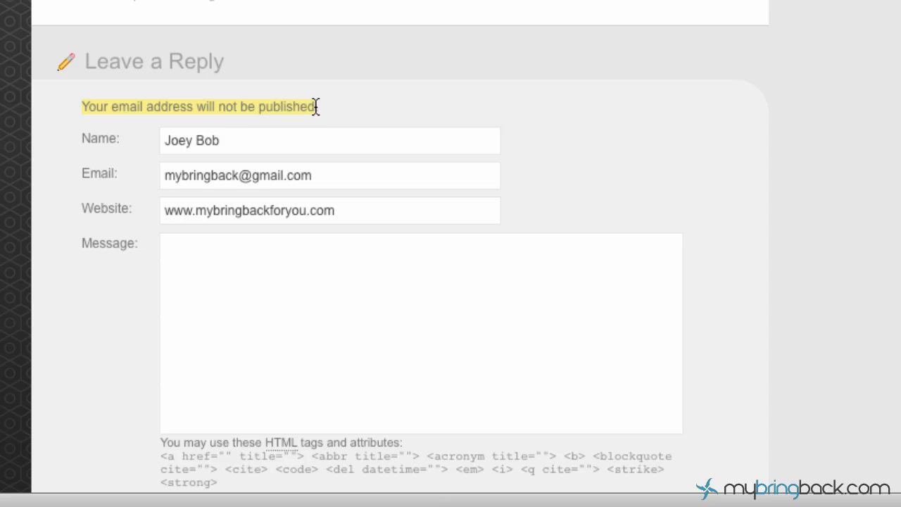
{"action": "left_click", "coordinate": [252, 276]}
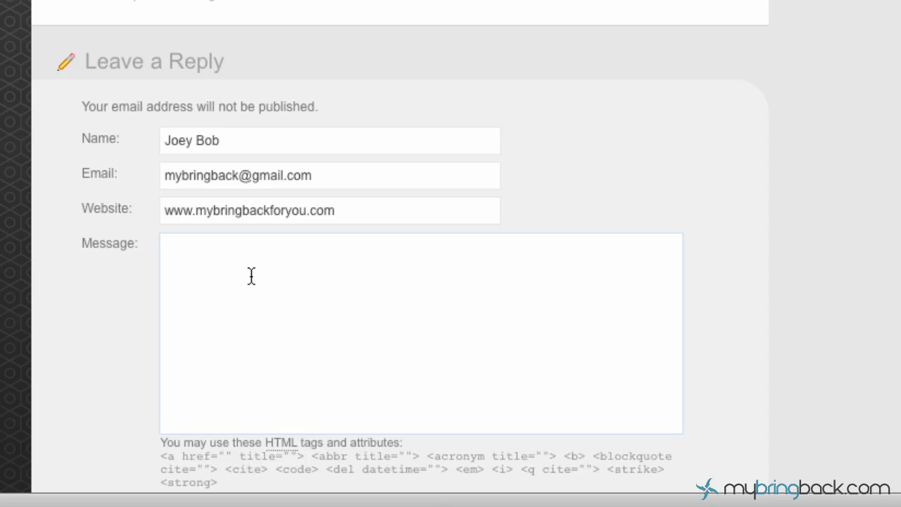
{"action": "type", "text": "Hey t"}
{"action": "type", "text": "his is spma"}
{"action": "key", "text": "BackSpace"}
{"action": "key", "text": "BackSpace"}
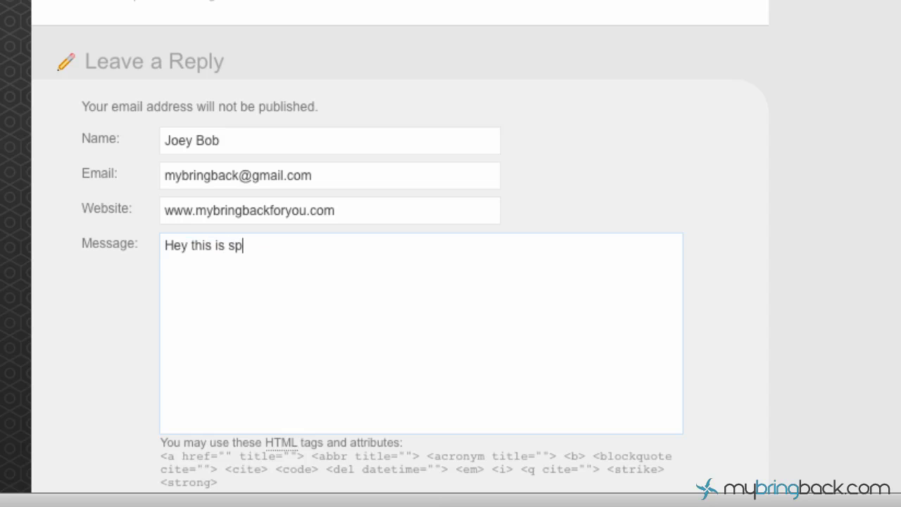
{"action": "type", "text": "am.."}
{"action": "scroll", "coordinate": [87, 331], "scroll_direction": "down", "scroll_amount": 3}
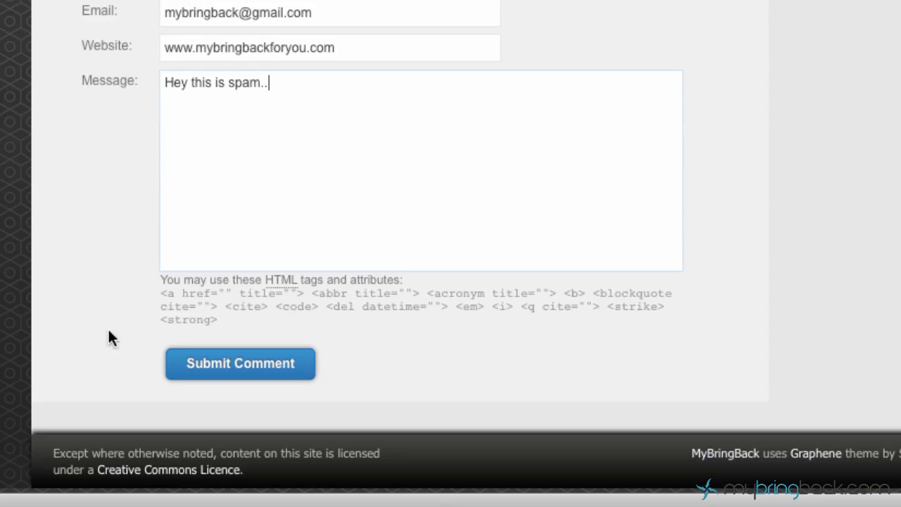
{"action": "left_click", "coordinate": [271, 375]}
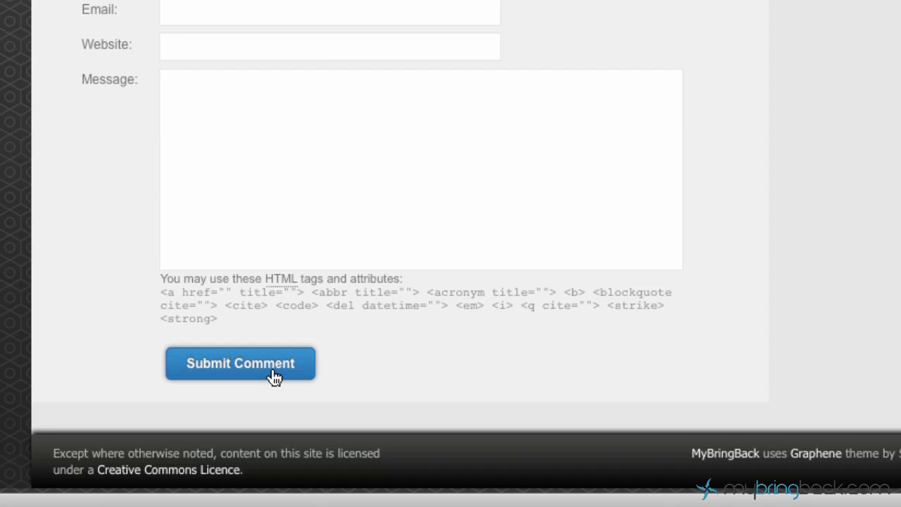
- Scroll back up to check the comment's 'awaiting moderation' notice
{"action": "scroll", "coordinate": [273, 376], "scroll_direction": "up", "scroll_amount": 3}
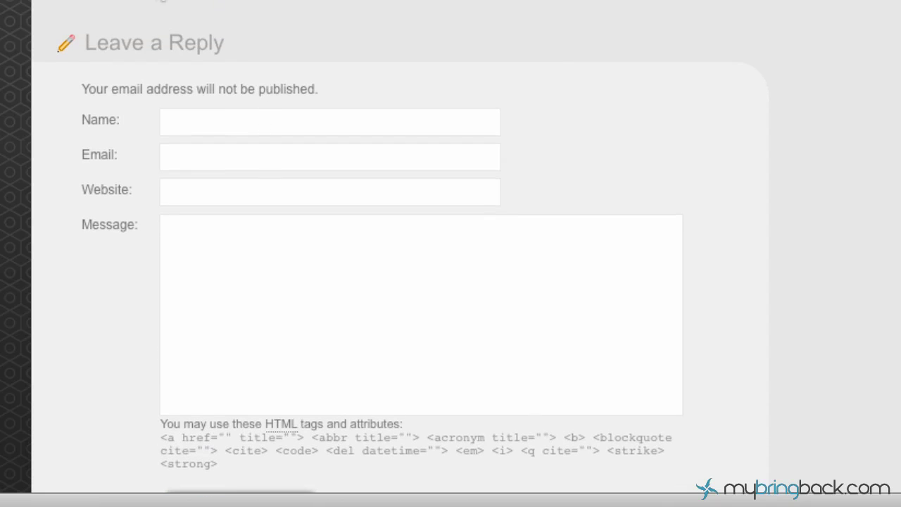
{"action": "scroll", "coordinate": [450, 211], "scroll_direction": "up", "scroll_amount": 3}
{"action": "left_click_drag", "start_coordinate": [109, 208], "coordinate": [297, 214]}
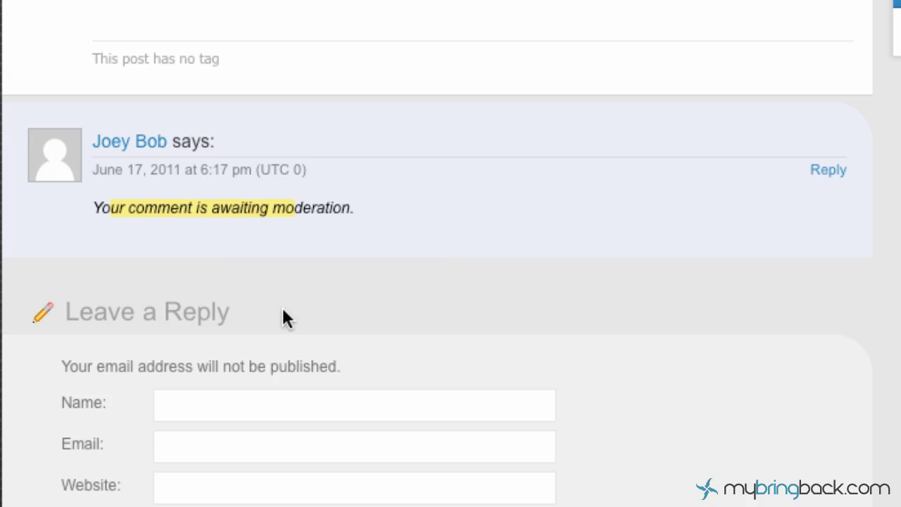
{"action": "scroll", "coordinate": [283, 316], "scroll_direction": "up", "scroll_amount": 1}
{"action": "scroll", "coordinate": [285, 318], "scroll_direction": "up", "scroll_amount": 1}
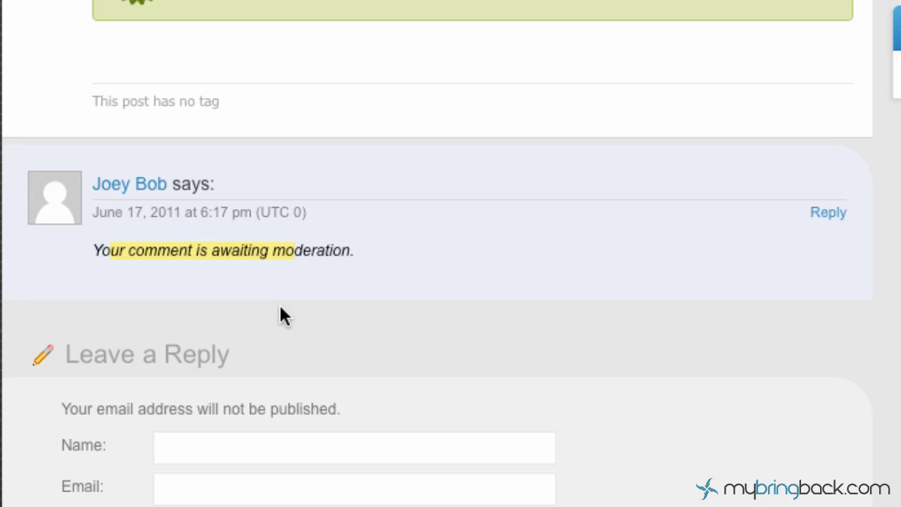
{"action": "scroll", "coordinate": [281, 310], "scroll_direction": "up", "scroll_amount": 3}
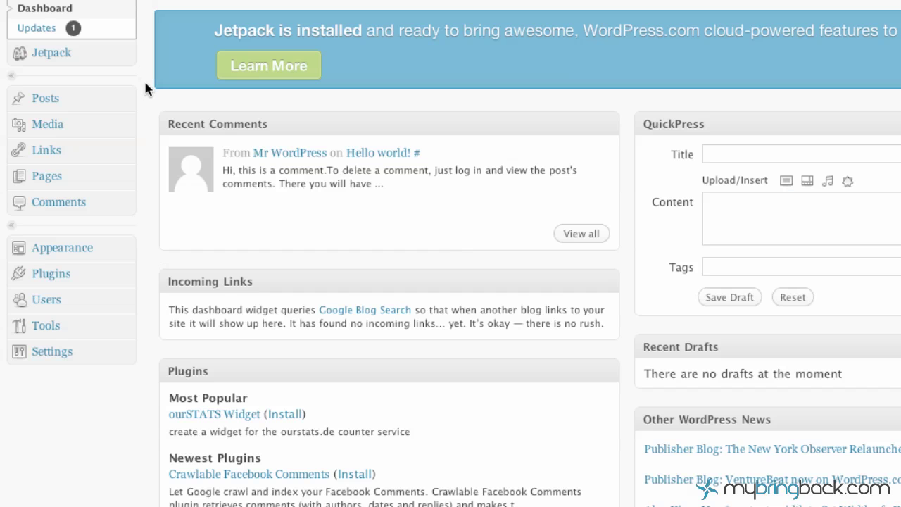
{"action": "left_click", "coordinate": [94, 11]}
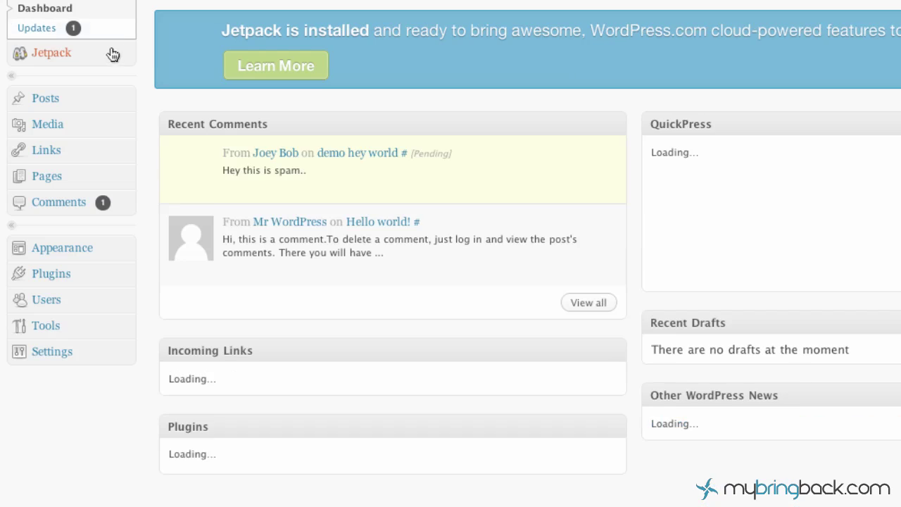
{"action": "left_click", "coordinate": [58, 202]}
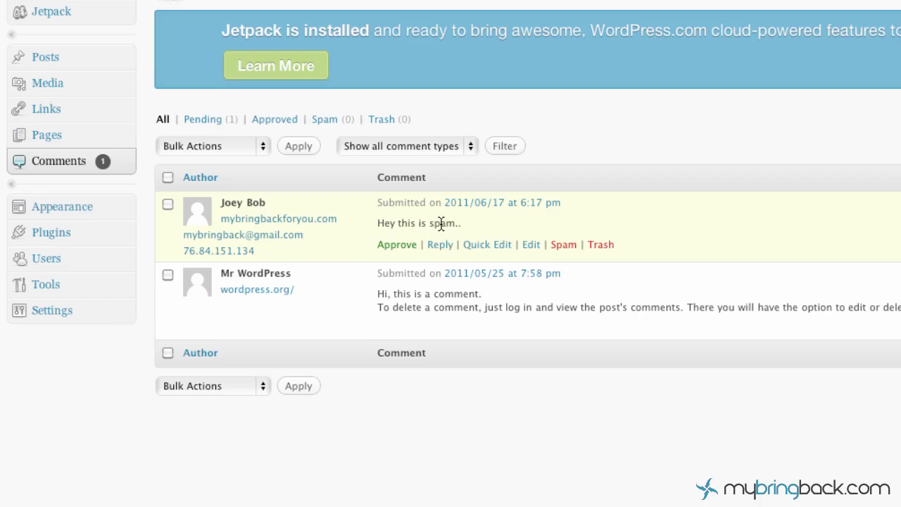
{"action": "left_click", "coordinate": [247, 147]}
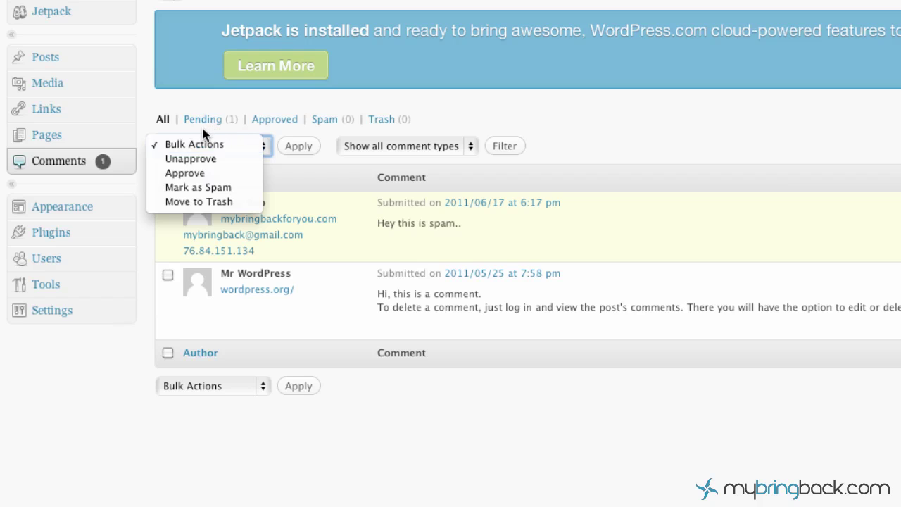
{"action": "left_click", "coordinate": [644, 125]}
{"action": "mouse_move", "coordinate": [398, 246]}
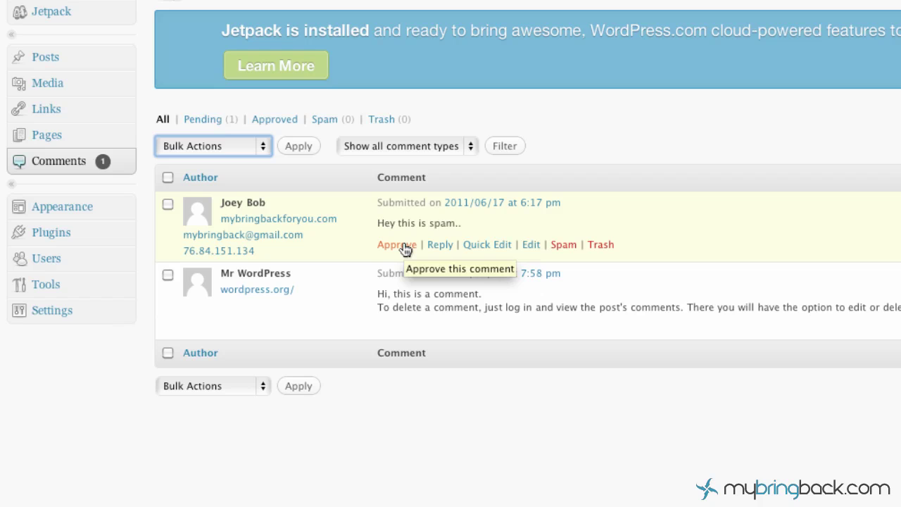
{"action": "left_click", "coordinate": [406, 251]}
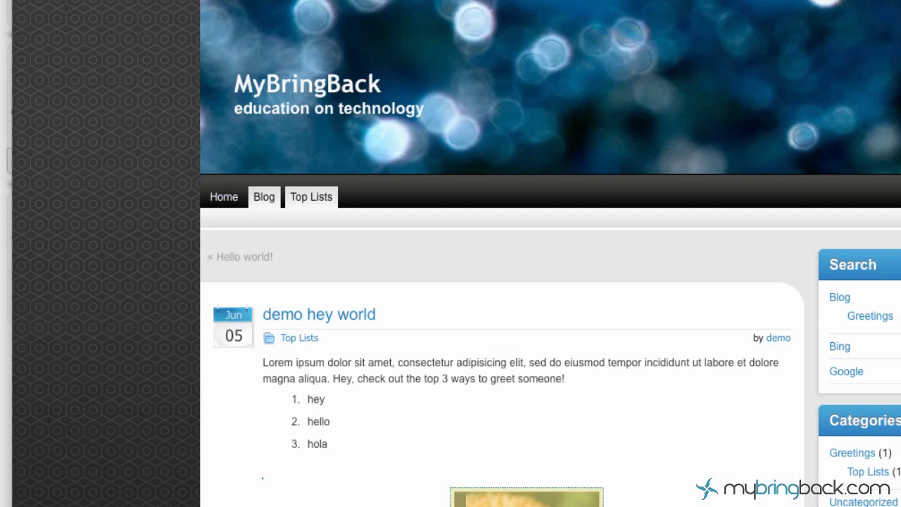
{"action": "left_click", "coordinate": [301, 315]}
{"action": "scroll", "coordinate": [433, 302], "scroll_direction": "down", "scroll_amount": 5}
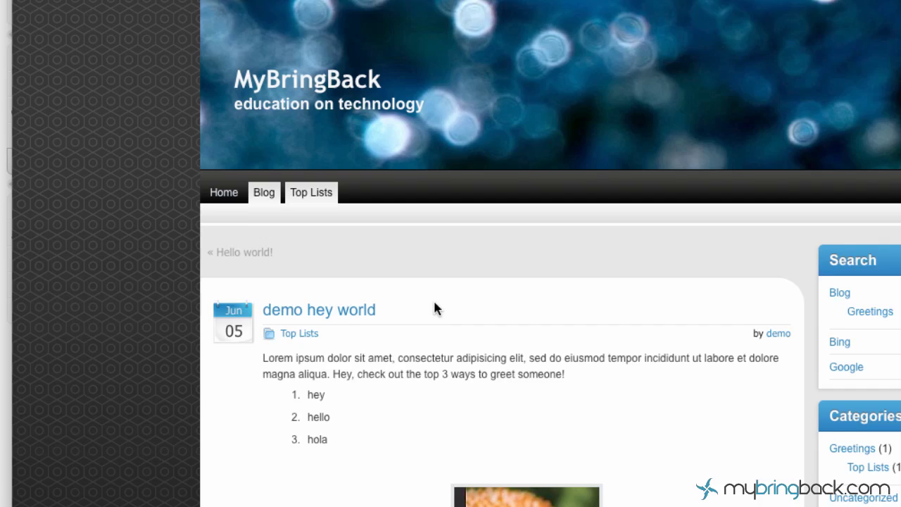
{"action": "scroll", "coordinate": [433, 303], "scroll_direction": "down", "scroll_amount": 3}
{"action": "scroll", "coordinate": [434, 308], "scroll_direction": "down", "scroll_amount": 3}
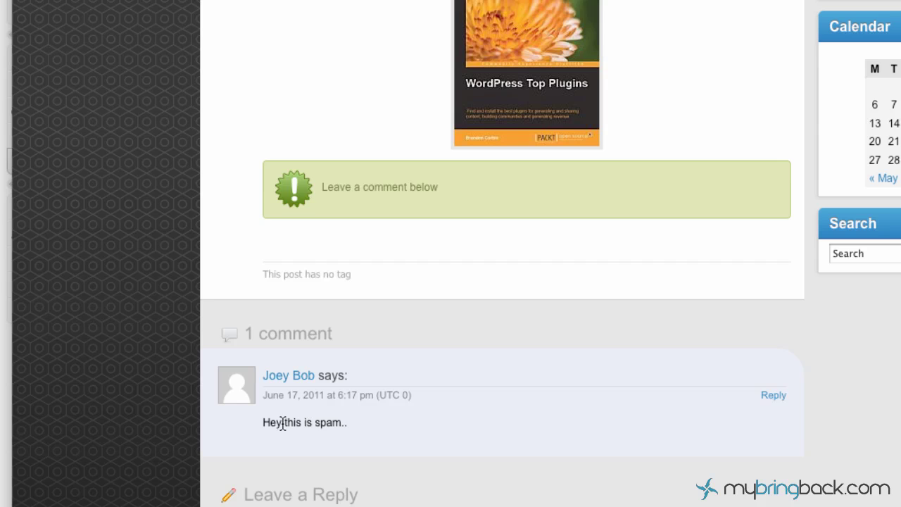
{"action": "scroll", "coordinate": [301, 423], "scroll_direction": "down", "scroll_amount": 1}
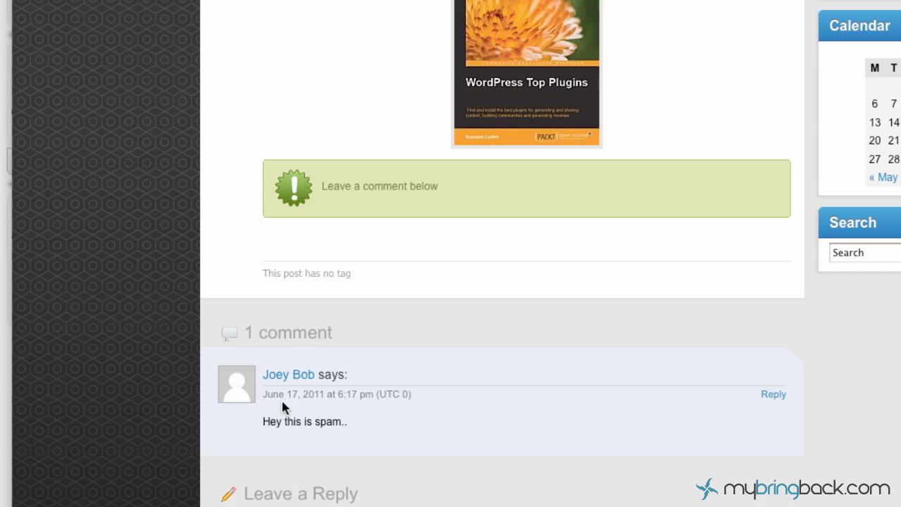
{"action": "left_click_drag", "start_coordinate": [281, 396], "coordinate": [376, 398]}
{"action": "left_click", "coordinate": [337, 398]}
{"action": "mouse_move", "coordinate": [338, 396]}
{"action": "left_mouse_down"}
{"action": "mouse_move", "coordinate": [382, 396]}
{"action": "mouse_move", "coordinate": [373, 395]}
{"action": "left_mouse_up"}
{"action": "scroll", "coordinate": [373, 395], "scroll_direction": "up", "scroll_amount": 3}
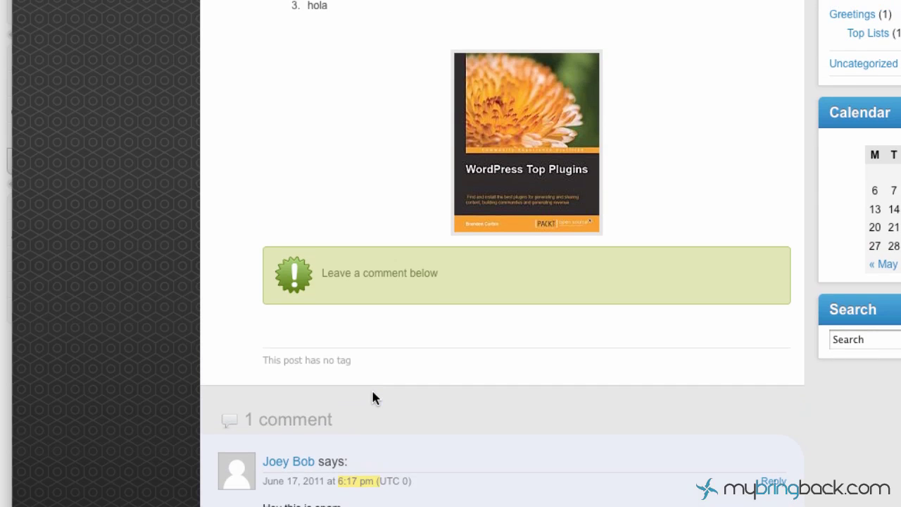